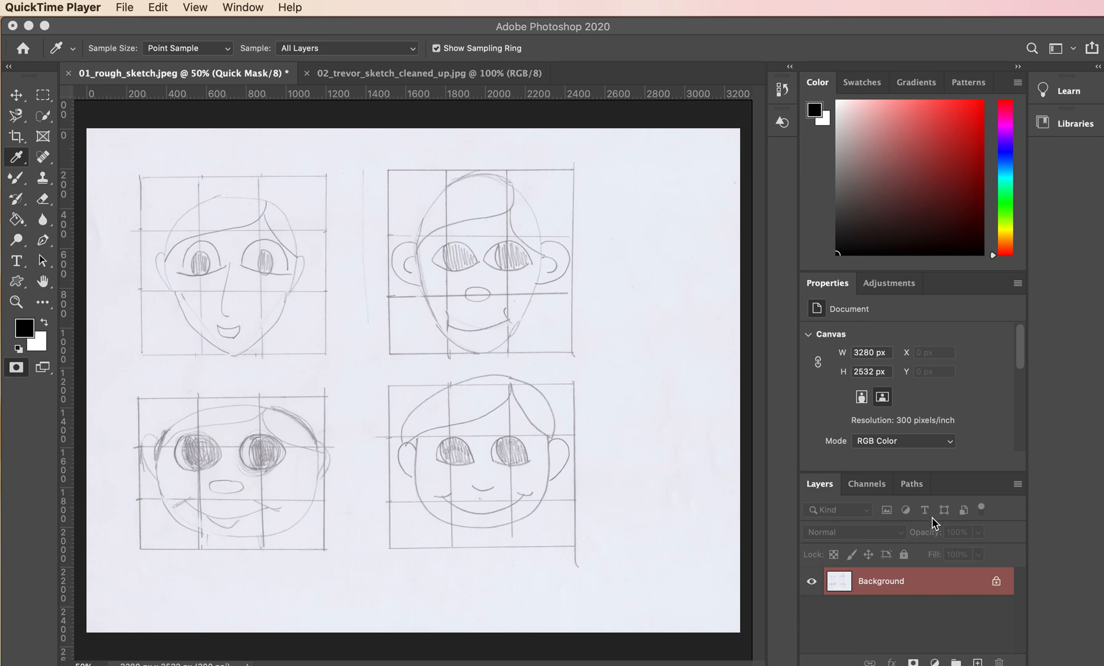
Show the 02_trevor_sketch_cleaned_up.jpg document in place of the rough sketch.
{"action": "left_click", "coordinate": [372, 82]}
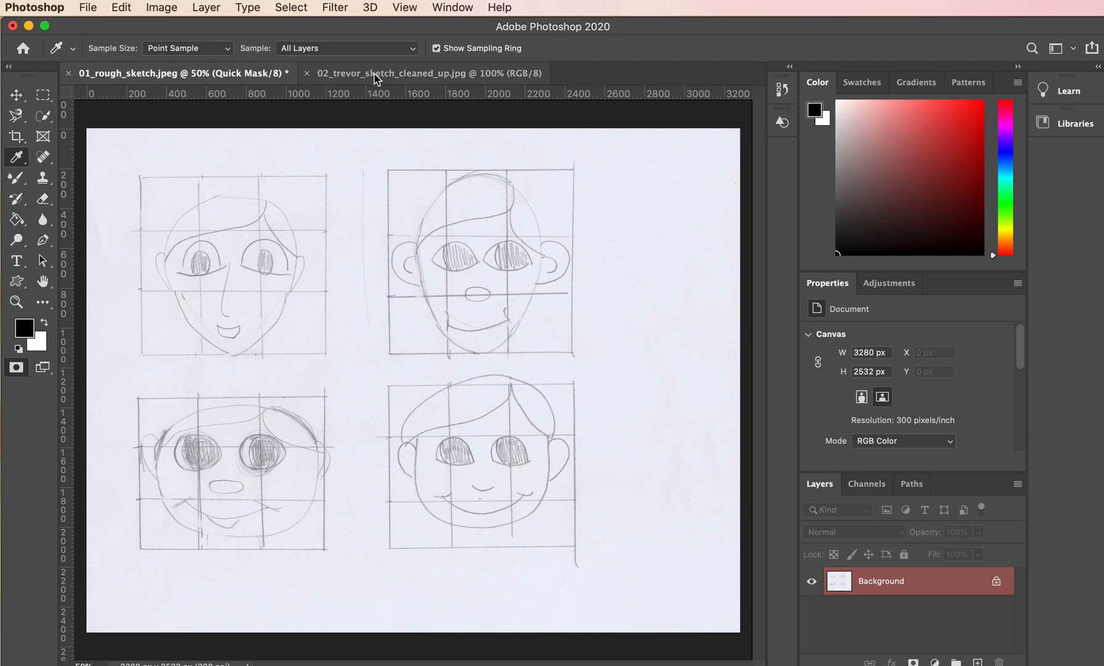
{"action": "left_click", "coordinate": [373, 74]}
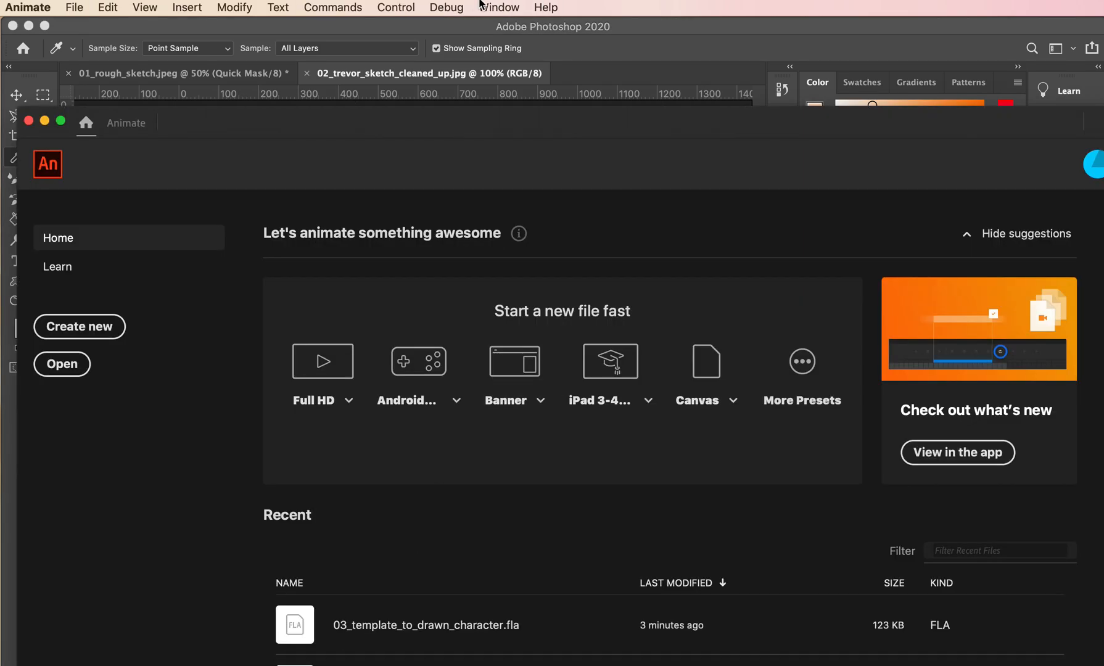
Switch to Adobe Animate and create a Character Animation document with the HD 1280 x 720 preset at 30 fps for ActionScript 3.0.
{"action": "left_click_drag", "start_coordinate": [374, 133], "coordinate": [353, 39]}
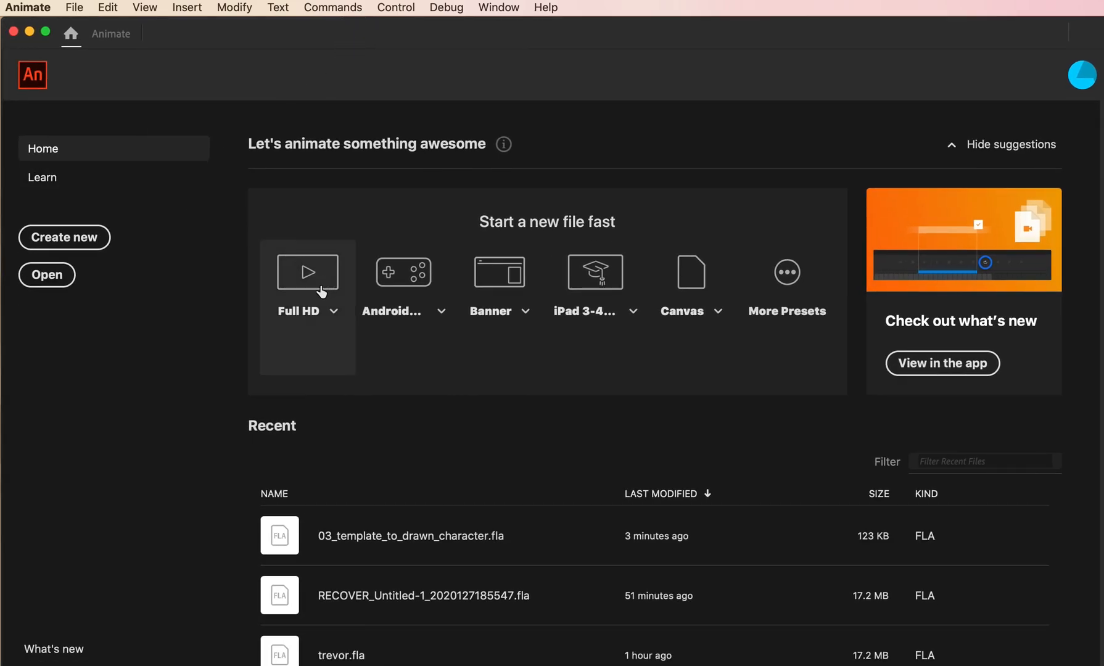
{"action": "scroll", "coordinate": [233, 336], "scroll_direction": "down", "scroll_amount": 2}
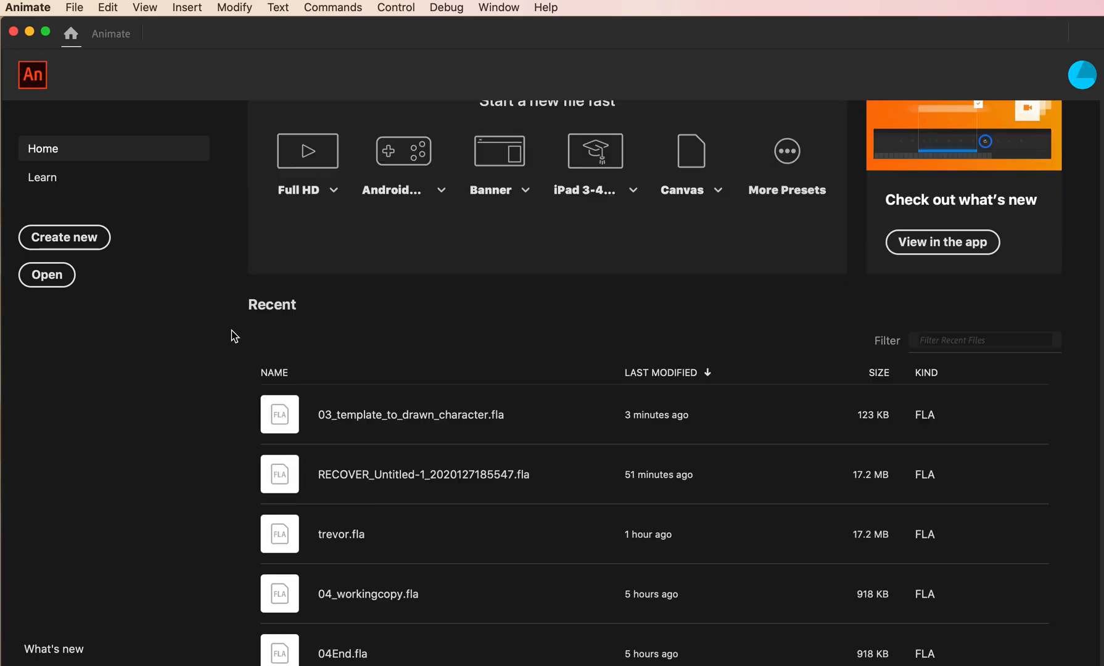
{"action": "left_click", "coordinate": [68, 243]}
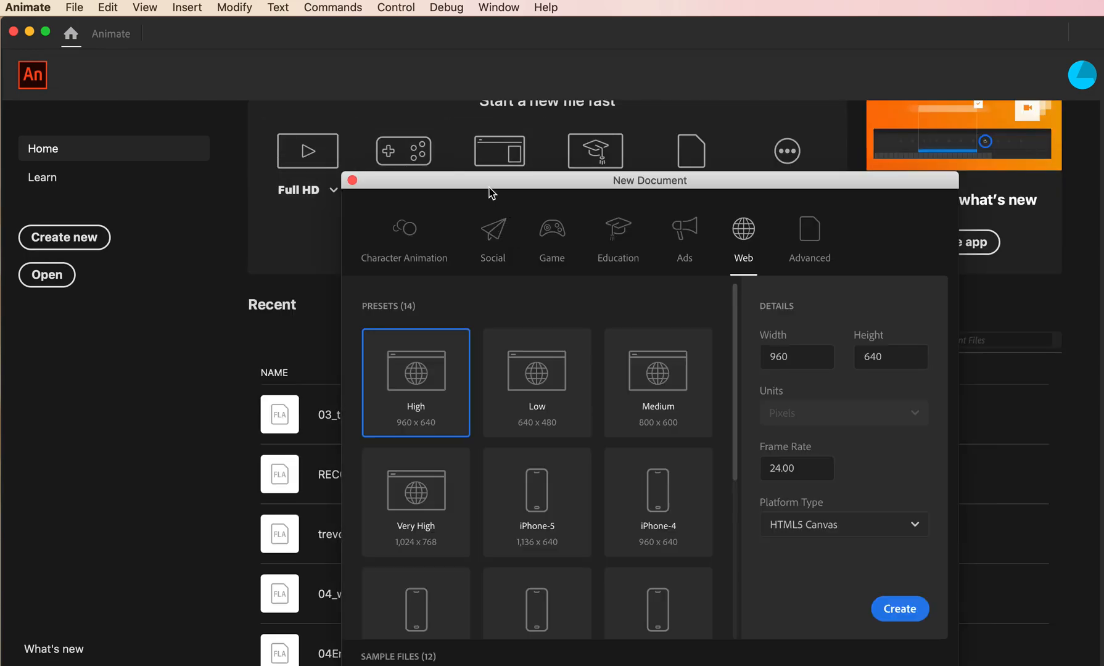
{"action": "left_click_drag", "start_coordinate": [488, 184], "coordinate": [343, 80]}
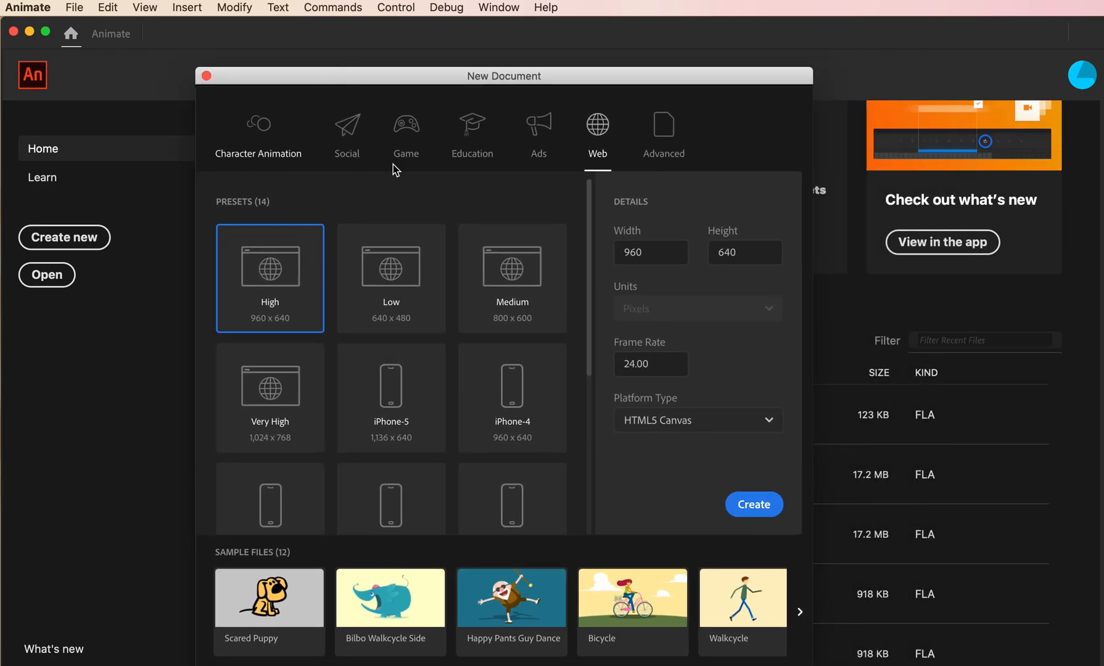
{"action": "left_click", "coordinate": [265, 137]}
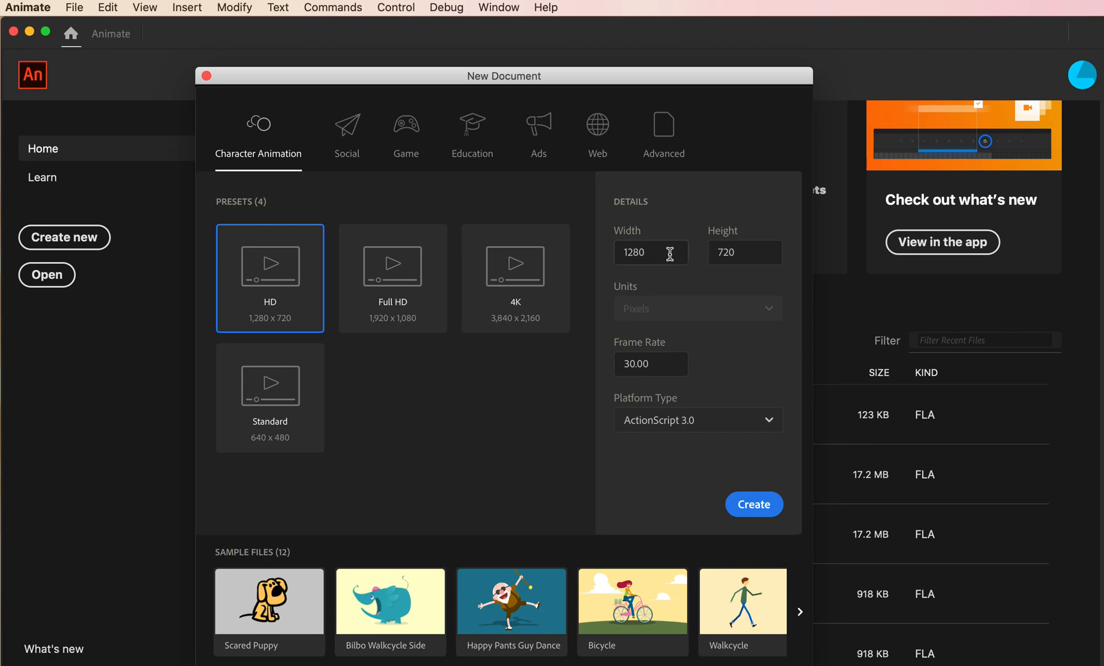
{"action": "left_click", "coordinate": [747, 505]}
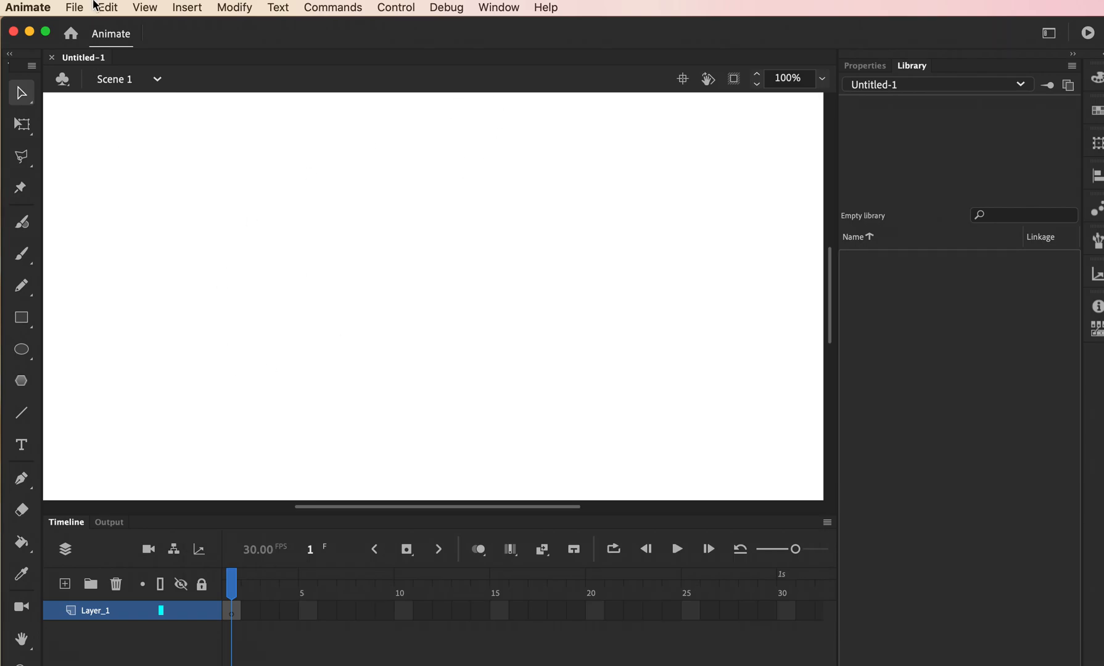
Import 02_trevor_sketch_cleaned_up.jpg from the trevor_character folder to the stage, allowing all file types in the file selection.
{"action": "left_click", "coordinate": [72, 9]}
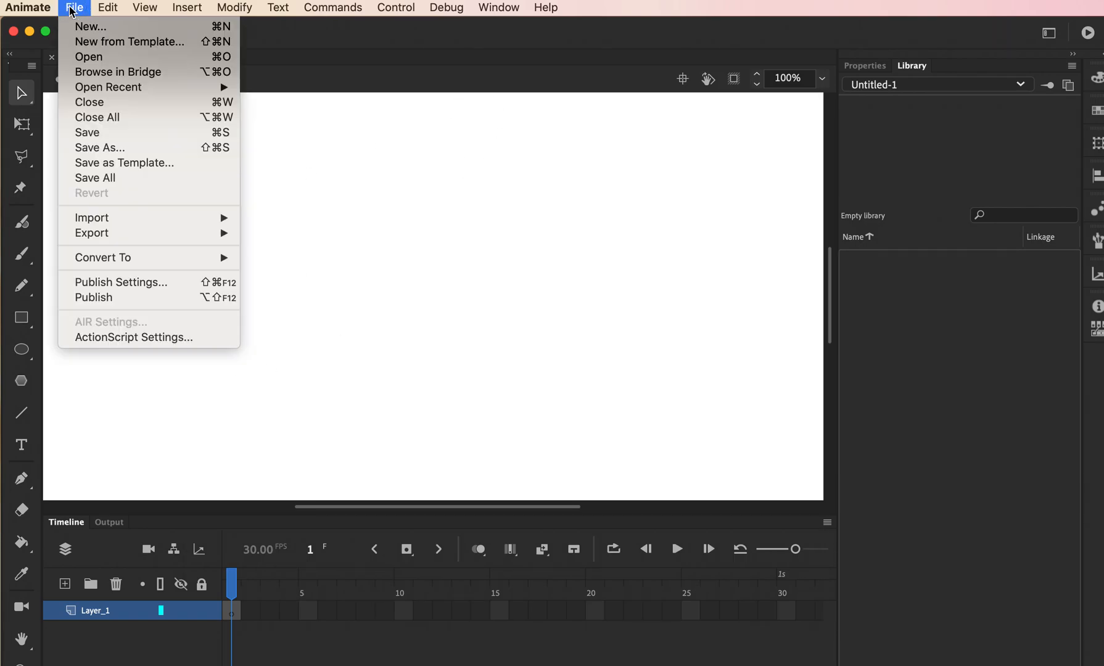
{"action": "mouse_move", "coordinate": [94, 218]}
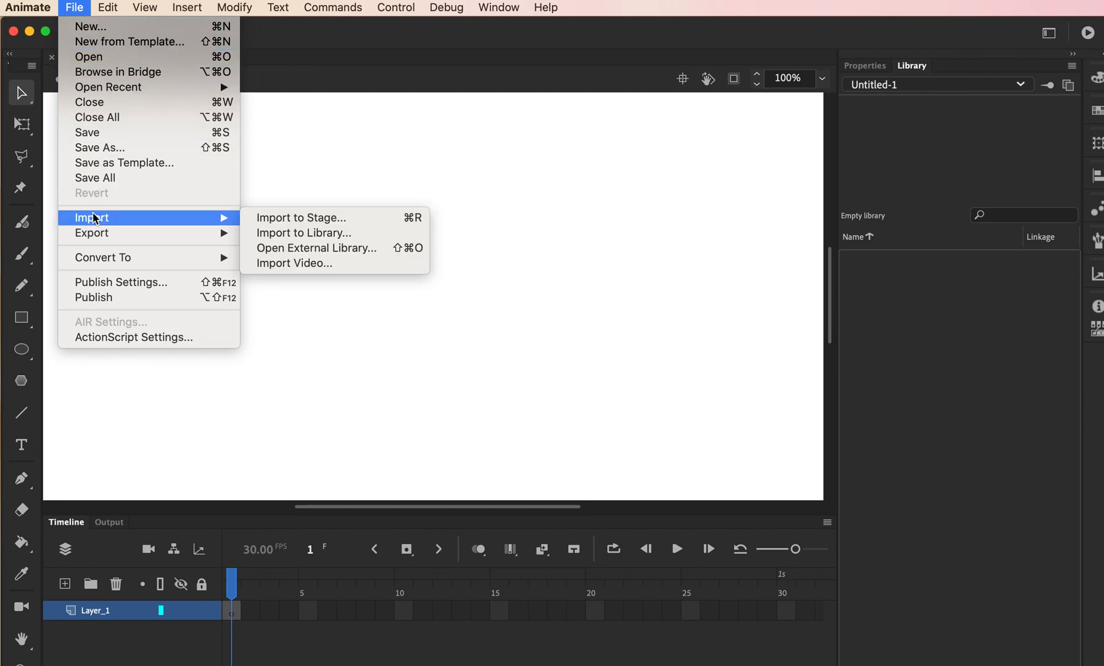
{"action": "left_click", "coordinate": [281, 220]}
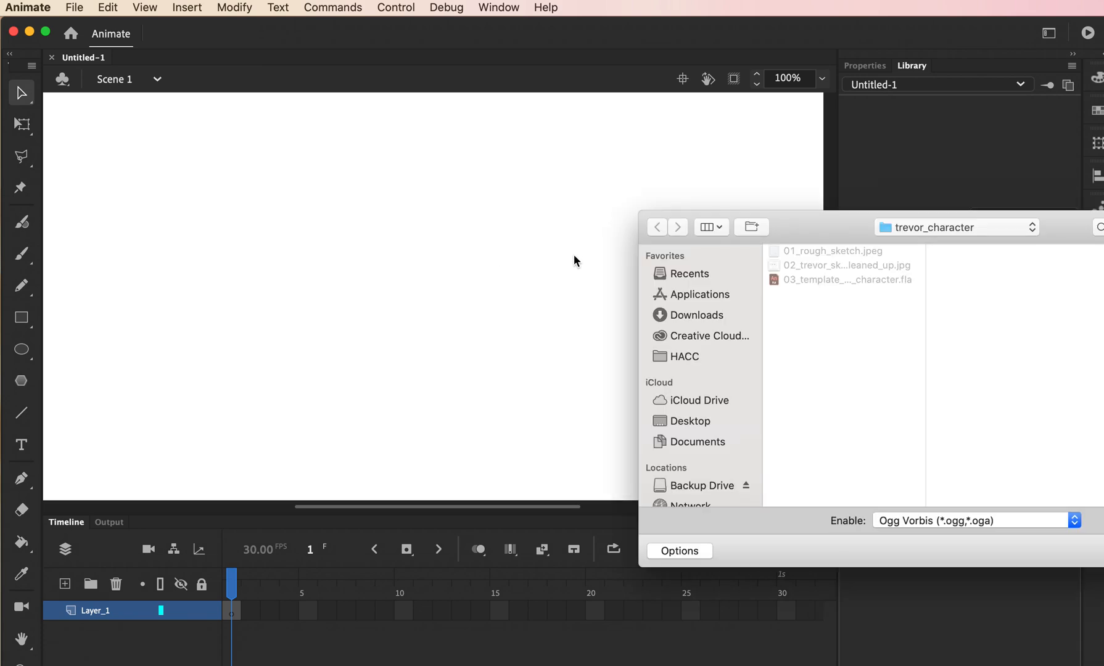
{"action": "left_click_drag", "start_coordinate": [840, 230], "coordinate": [461, 79]}
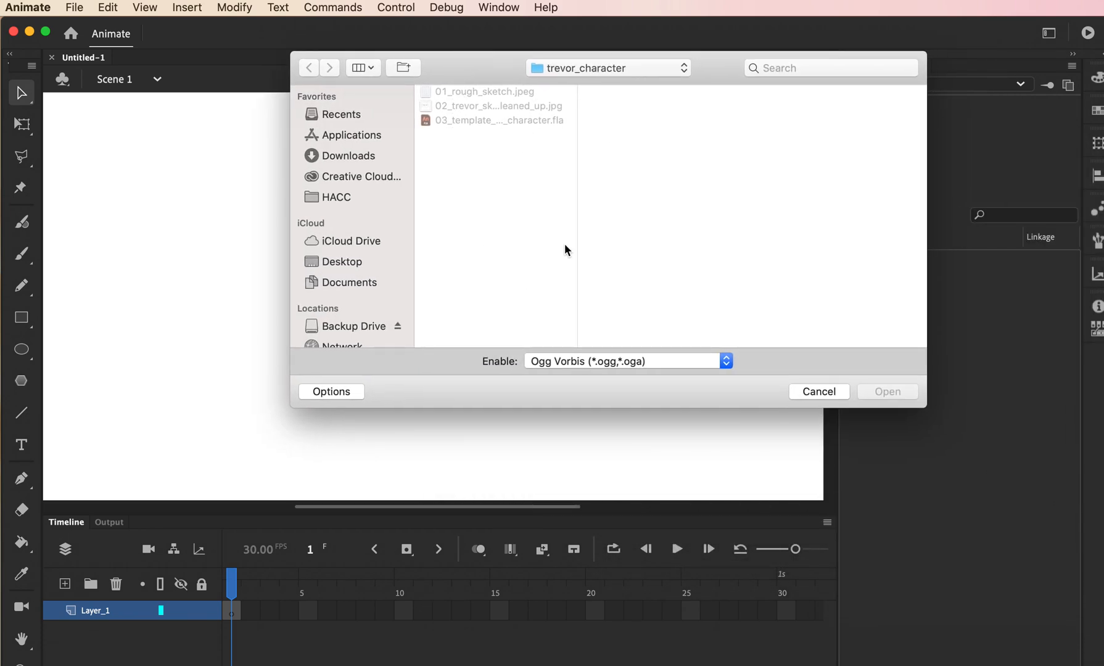
{"action": "left_click", "coordinate": [556, 362]}
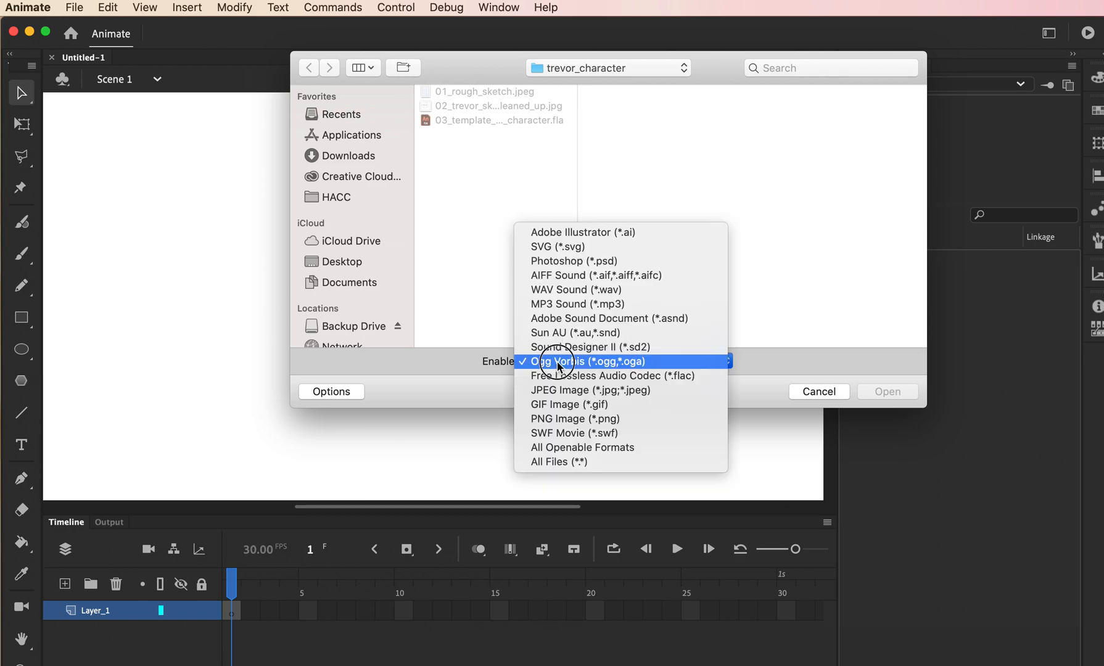
{"action": "left_click", "coordinate": [558, 462]}
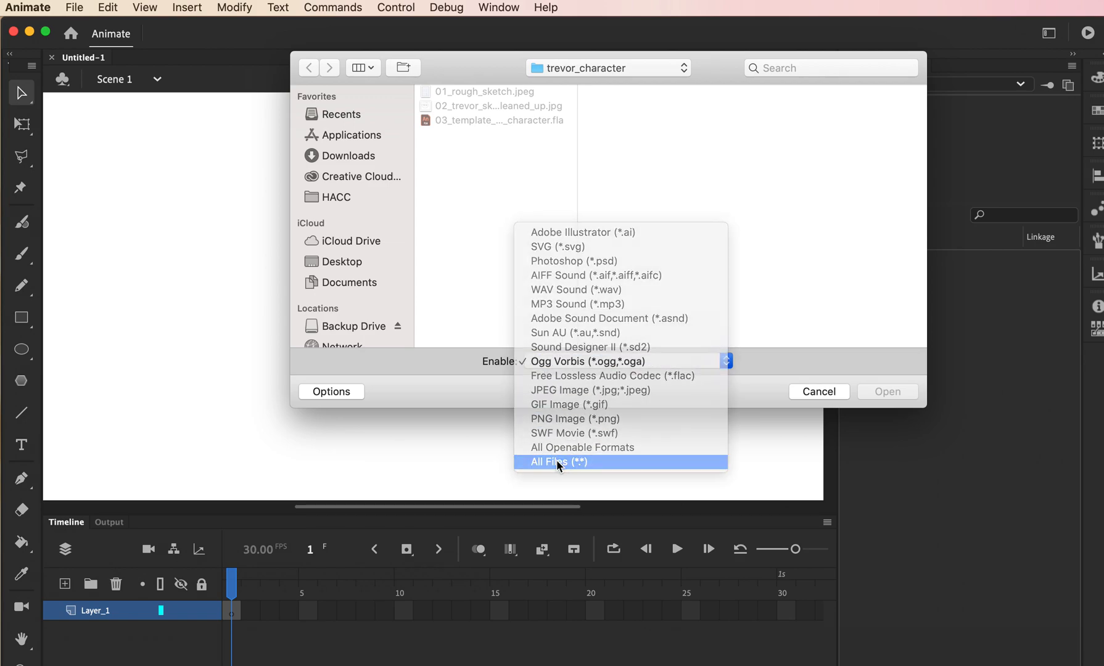
{"action": "left_click", "coordinate": [459, 94]}
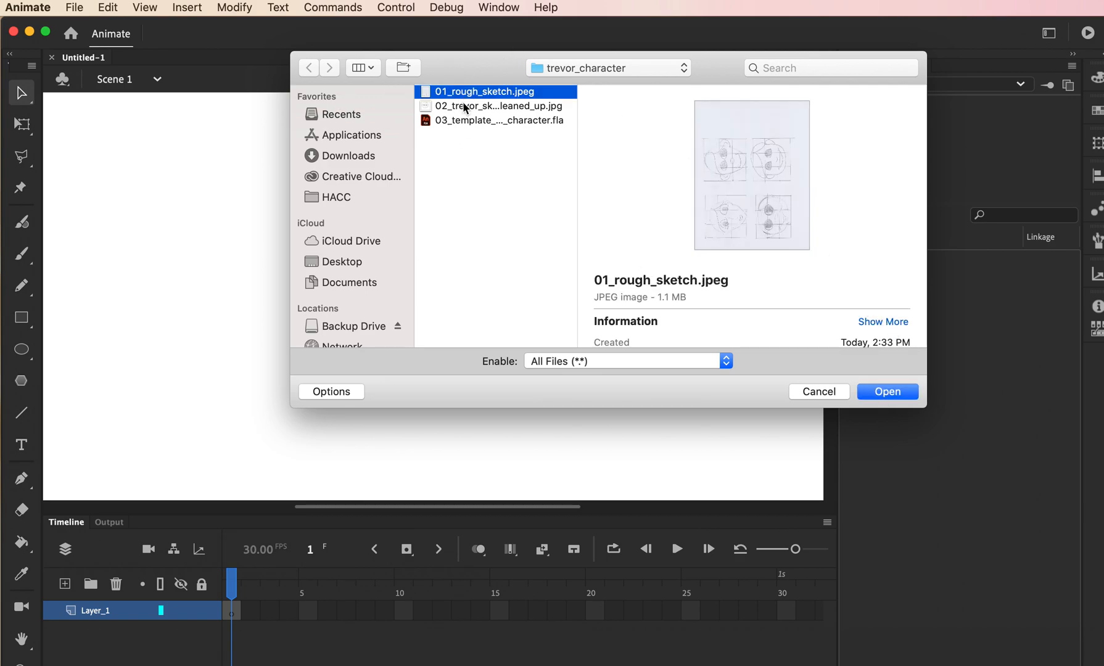
{"action": "left_click", "coordinate": [464, 106]}
{"action": "left_click", "coordinate": [897, 390]}
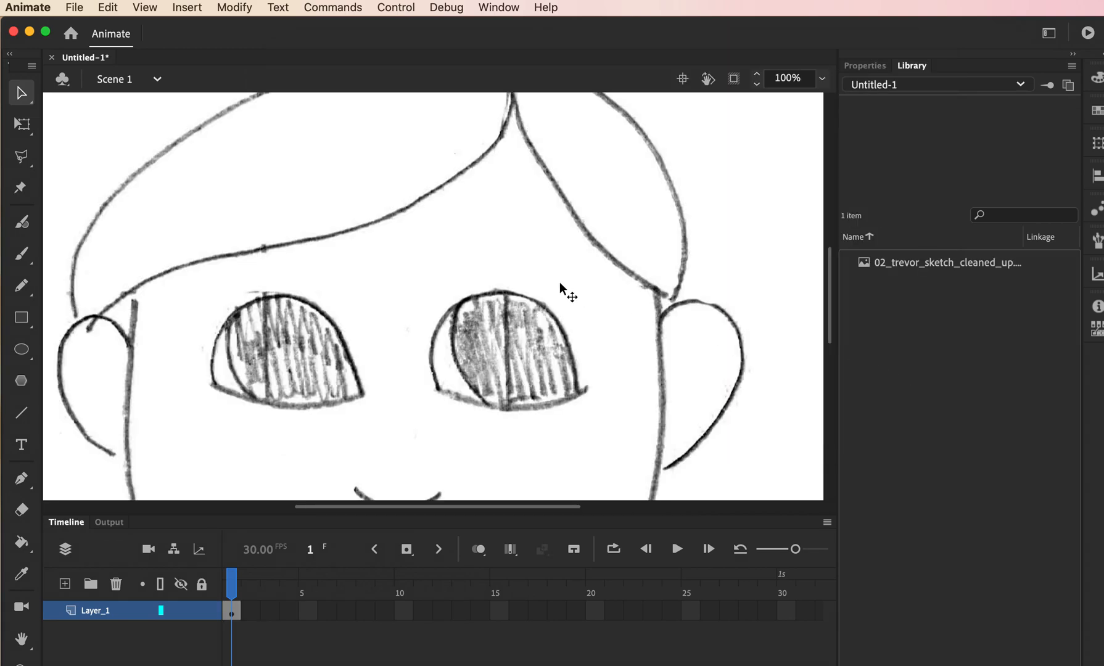
Scale the imported sketch down to about 638 x 577 px and move it up so it fits inside the stage.
{"action": "key", "text": "super+minus"}
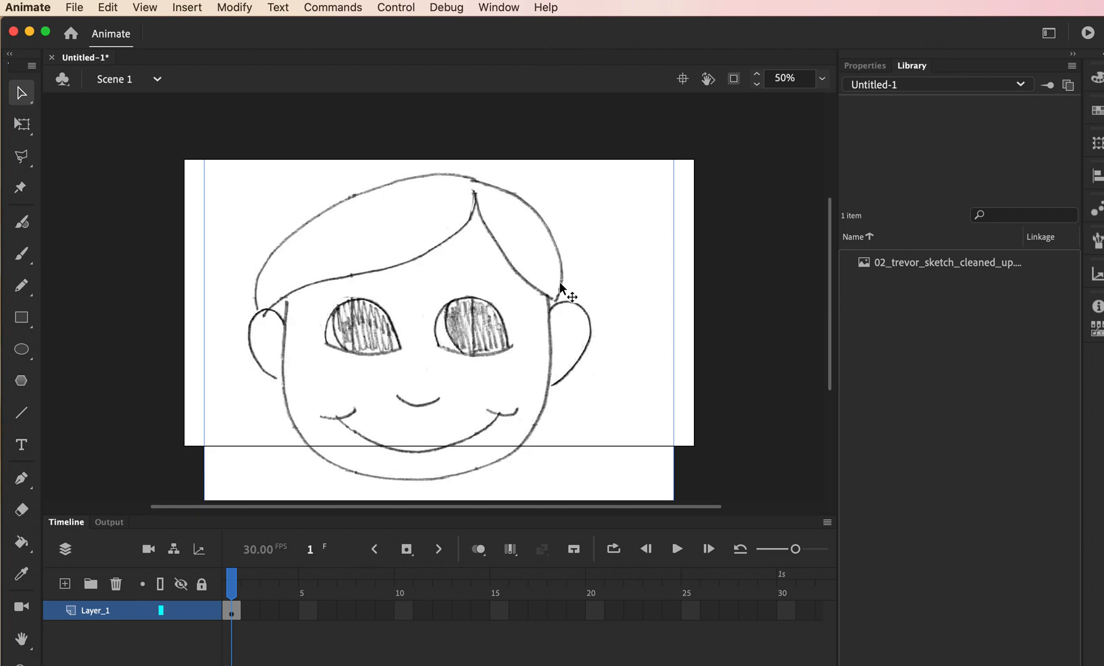
{"action": "key", "text": "super+minus"}
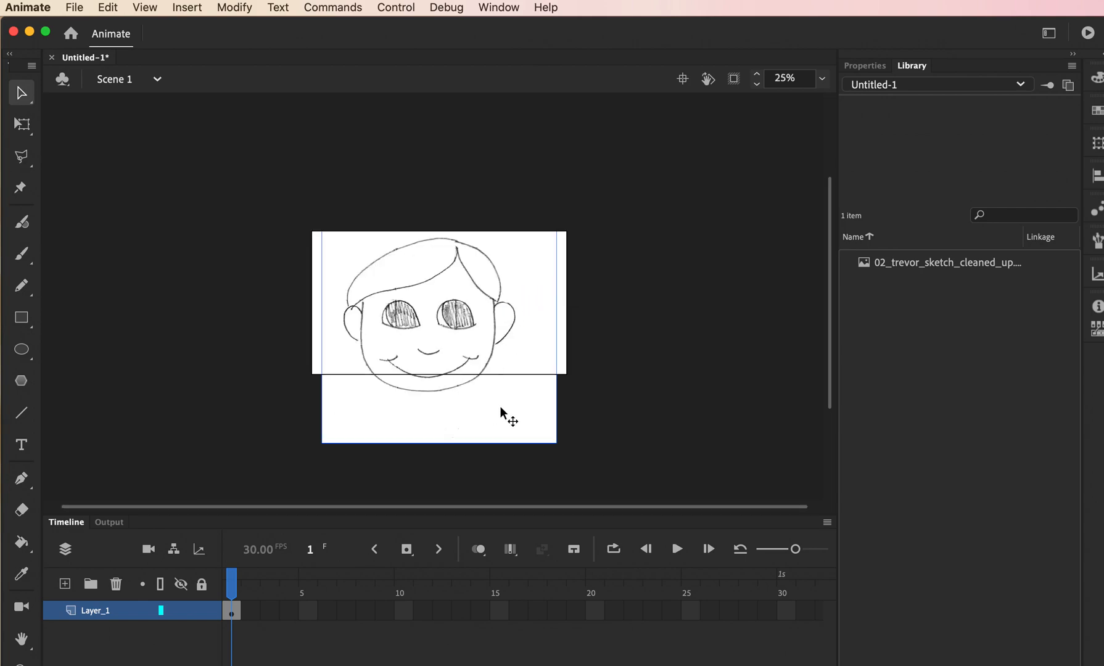
{"action": "left_click", "coordinate": [24, 128]}
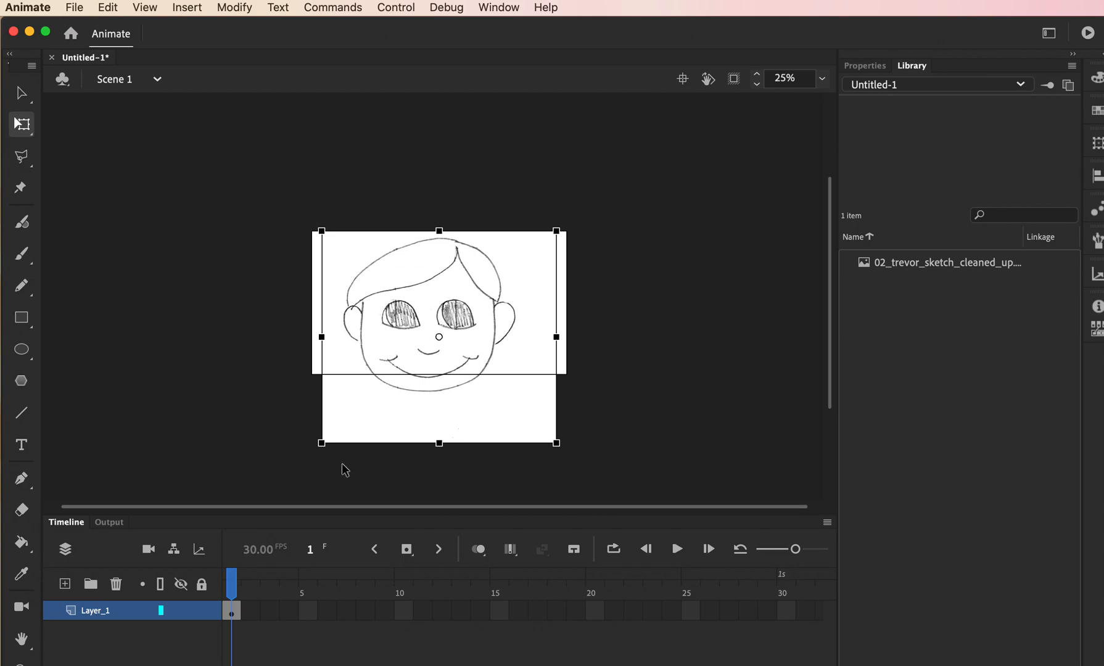
{"action": "left_click_drag", "start_coordinate": [324, 442], "coordinate": [345, 390]}
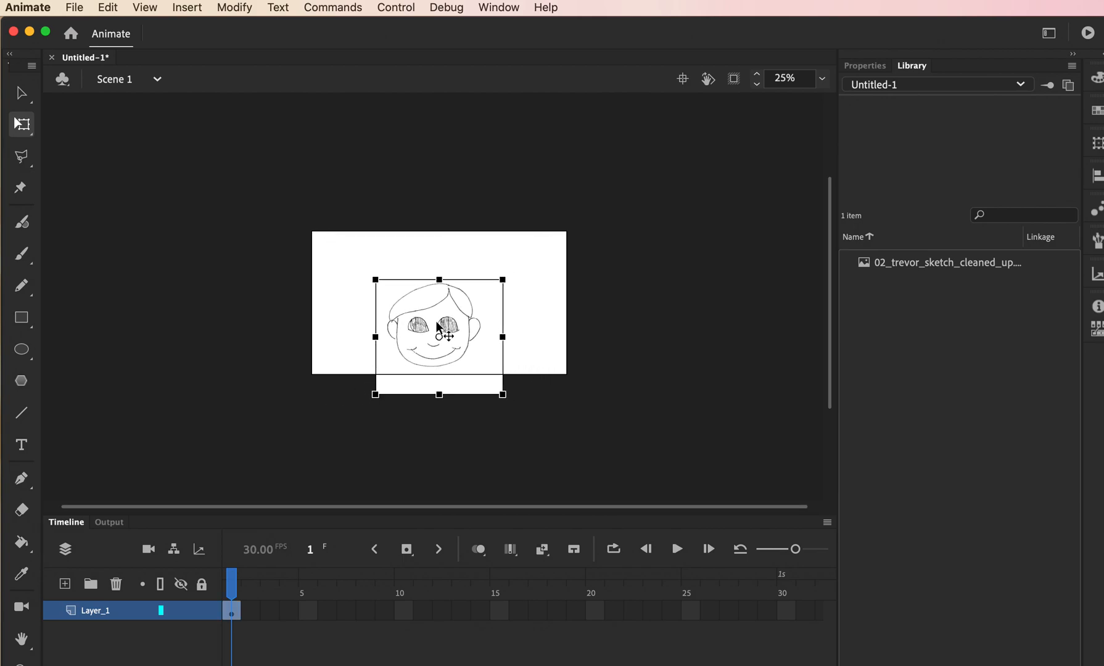
{"action": "left_click_drag", "start_coordinate": [482, 347], "coordinate": [483, 315]}
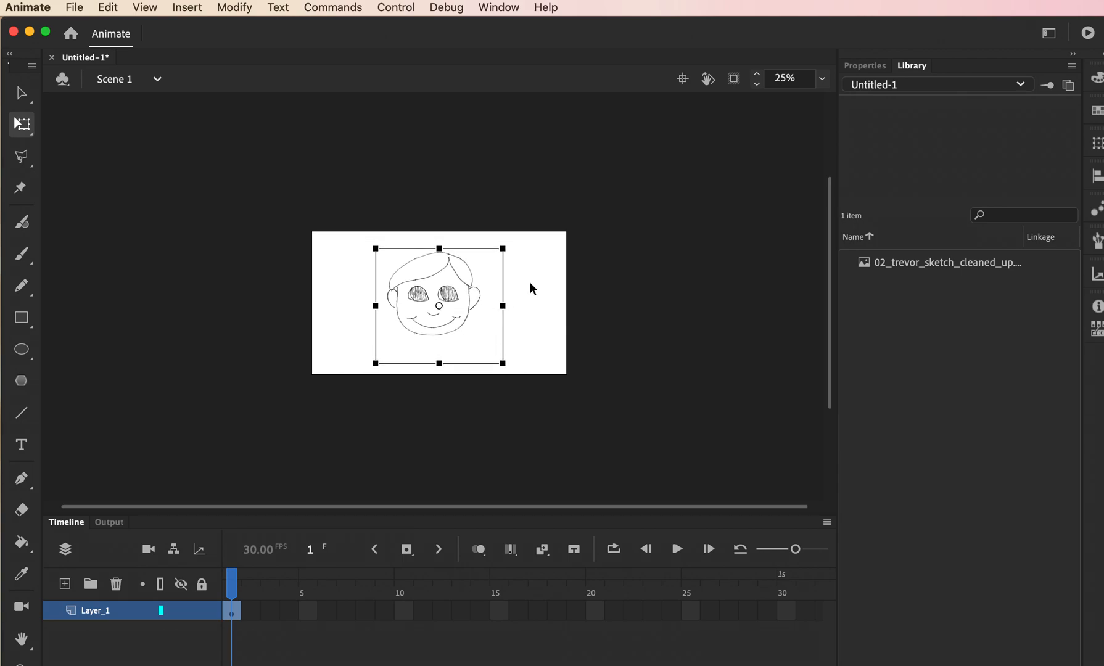
{"action": "left_click", "coordinate": [543, 320]}
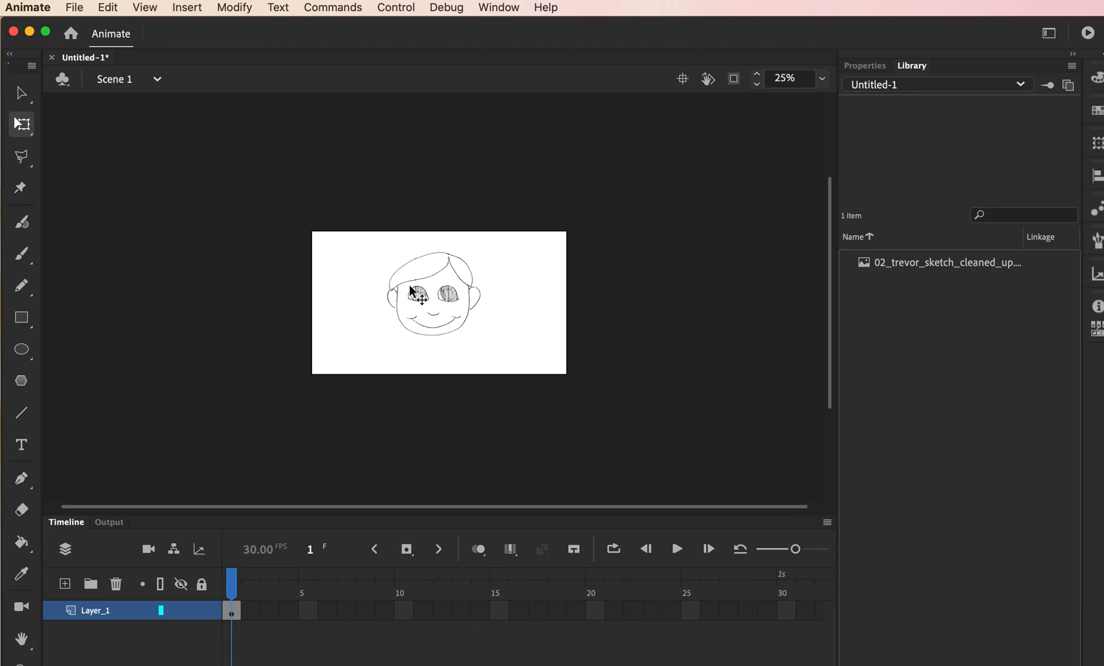
Convert the sketch bitmap on the stage to a Movie Clip symbol named template.
{"action": "left_click", "coordinate": [821, 79]}
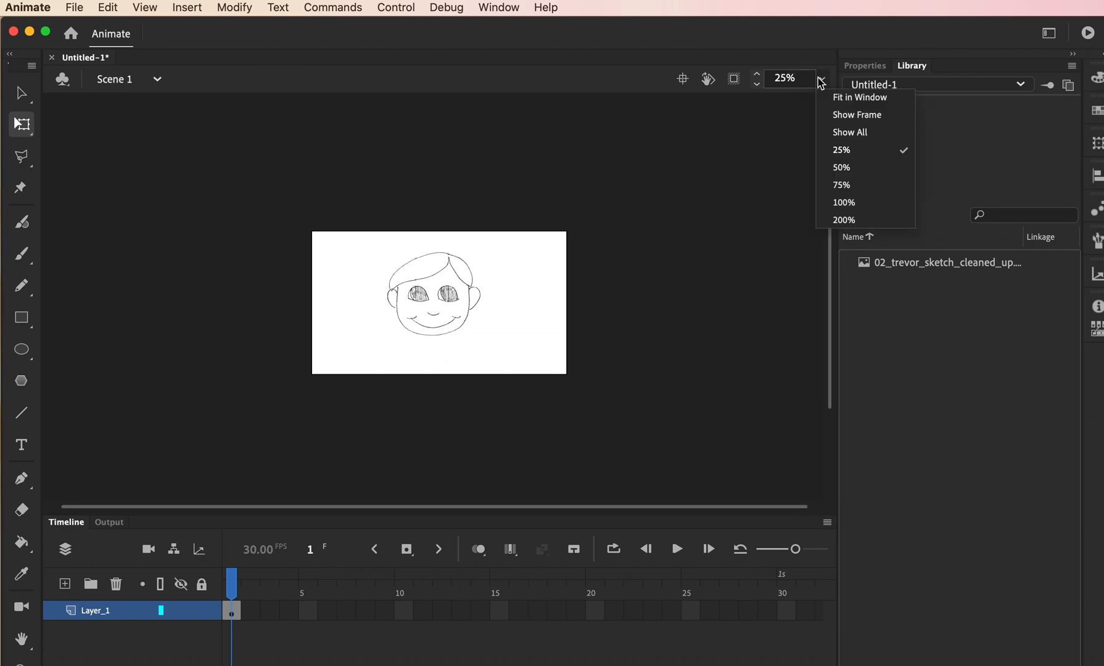
{"action": "left_click", "coordinate": [853, 99]}
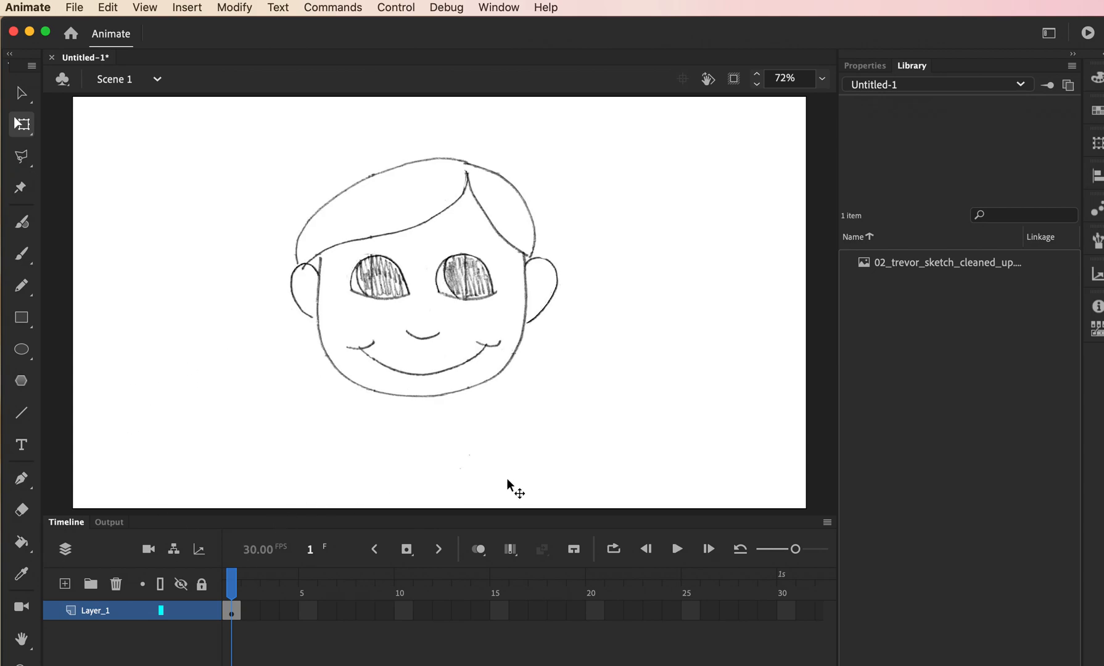
{"action": "left_click", "coordinate": [863, 65]}
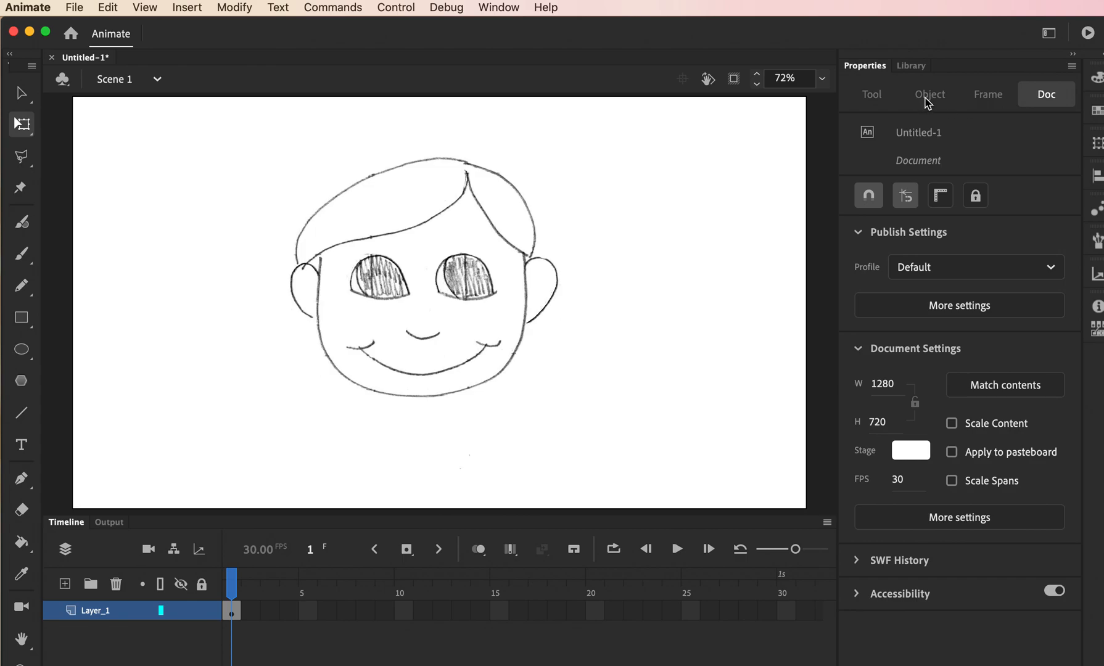
{"action": "left_click", "coordinate": [382, 239]}
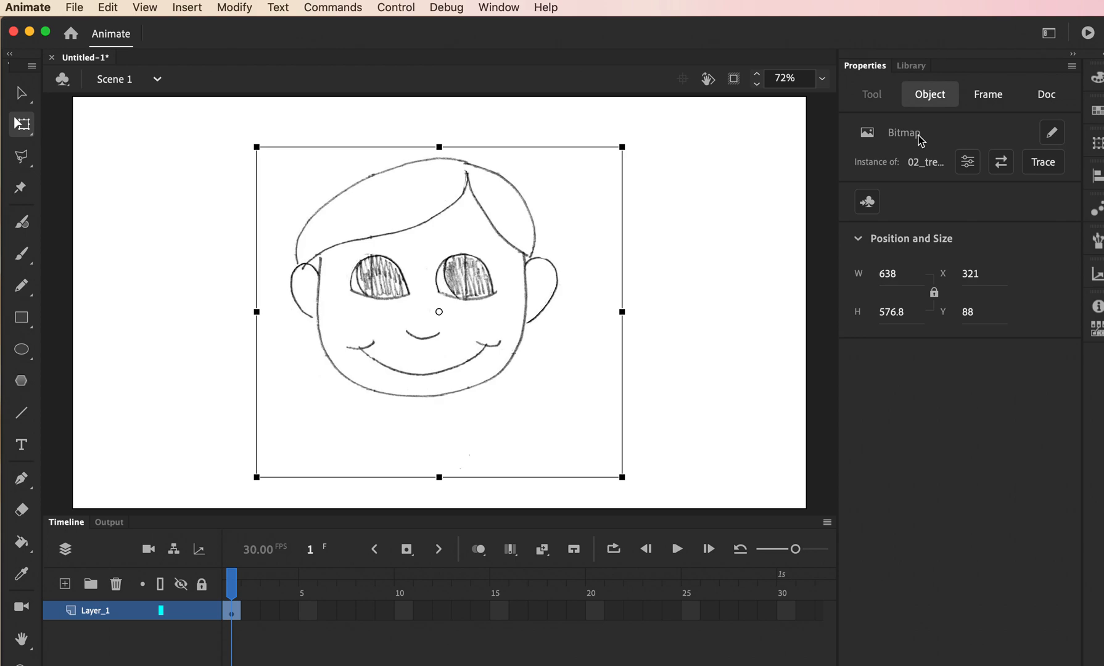
{"action": "left_click", "coordinate": [867, 209]}
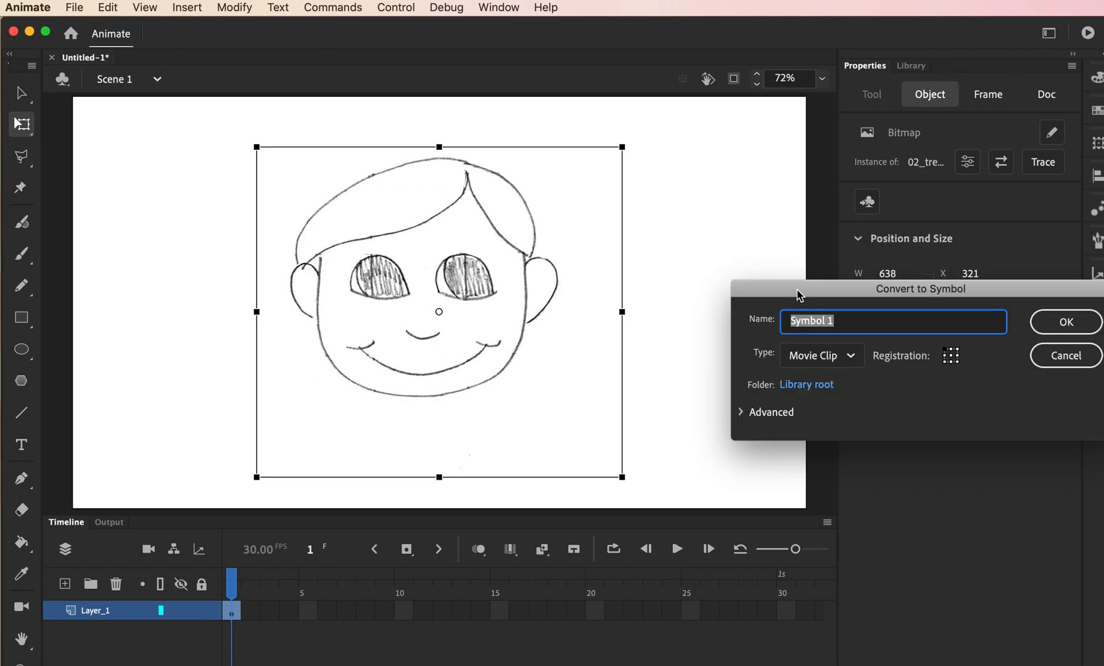
{"action": "type", "text": "template"}
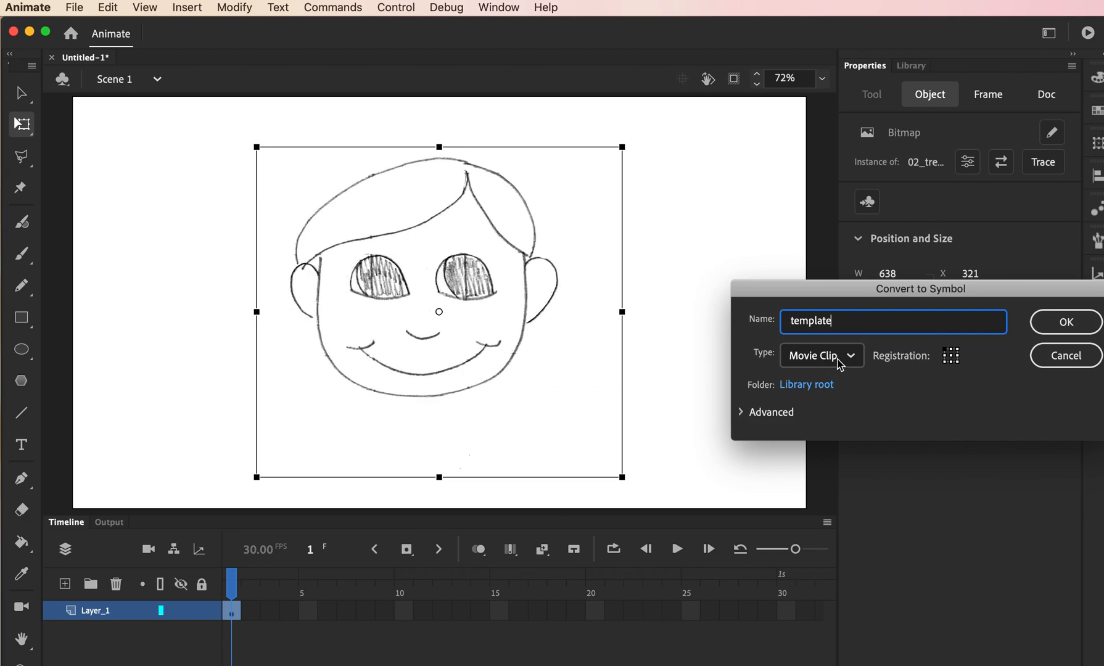
{"action": "left_click", "coordinate": [1078, 331]}
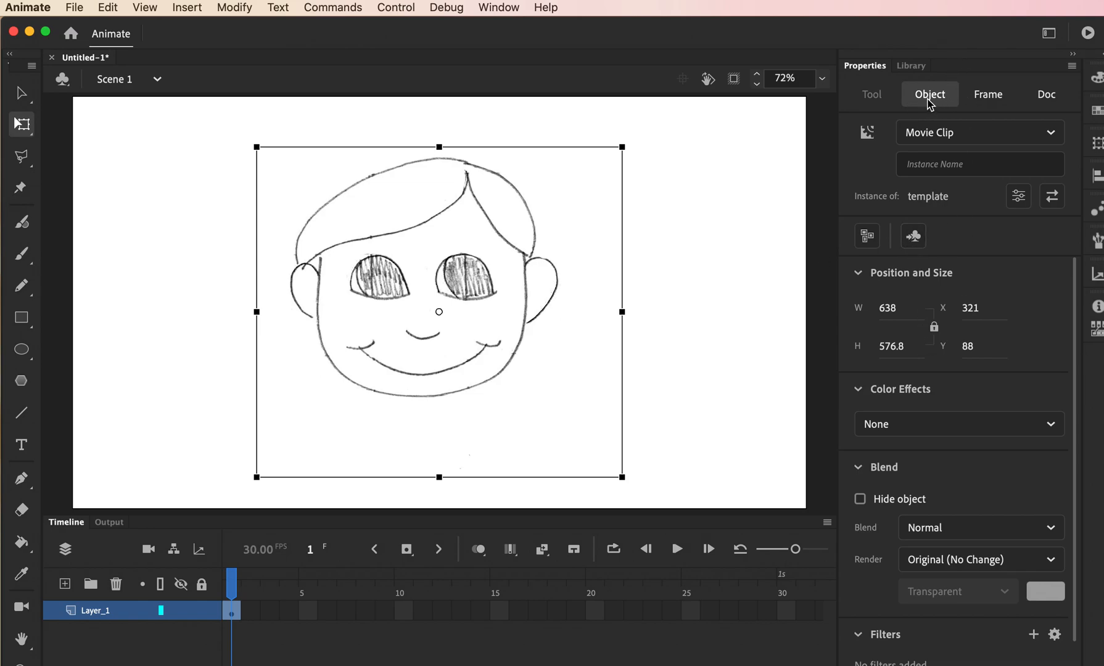
Apply an Alpha color effect of 34% to the template symbol instance.
{"action": "left_click", "coordinate": [913, 420]}
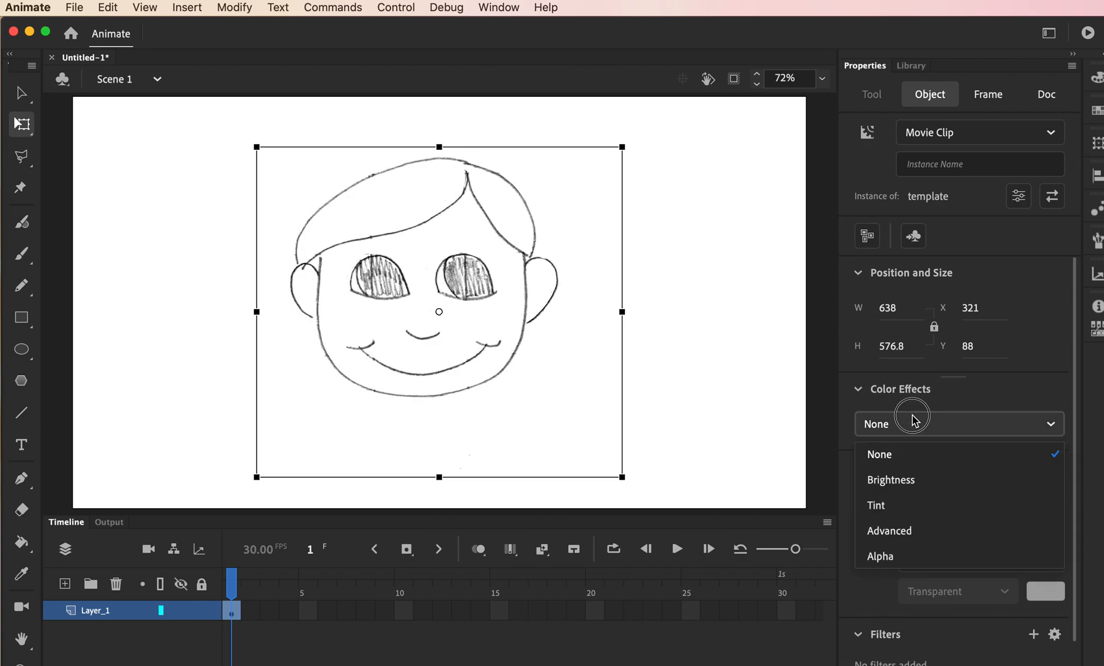
{"action": "left_click", "coordinate": [880, 555]}
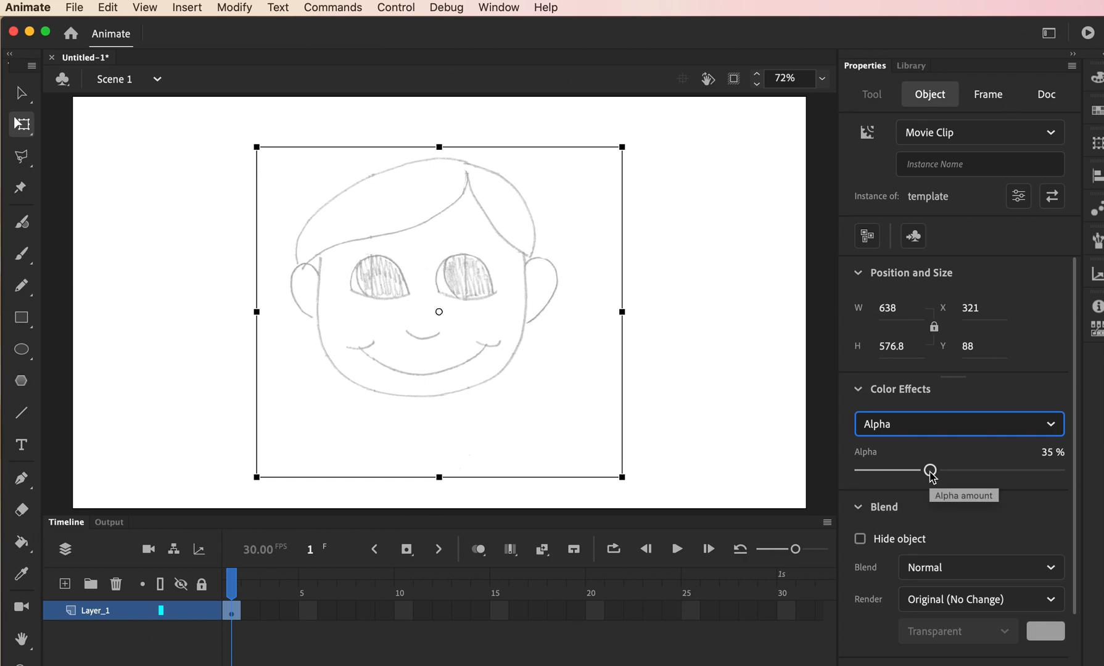
{"action": "left_click_drag", "start_coordinate": [931, 472], "coordinate": [929, 474]}
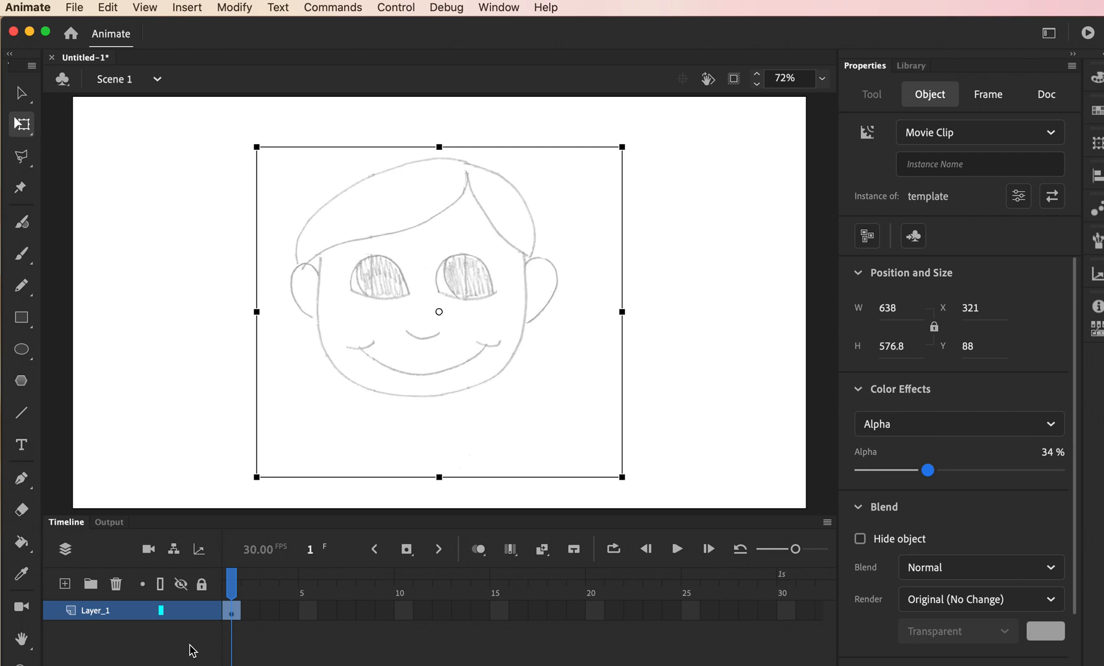
Rename Layer_1 to template and lock it.
{"action": "left_click", "coordinate": [98, 611]}
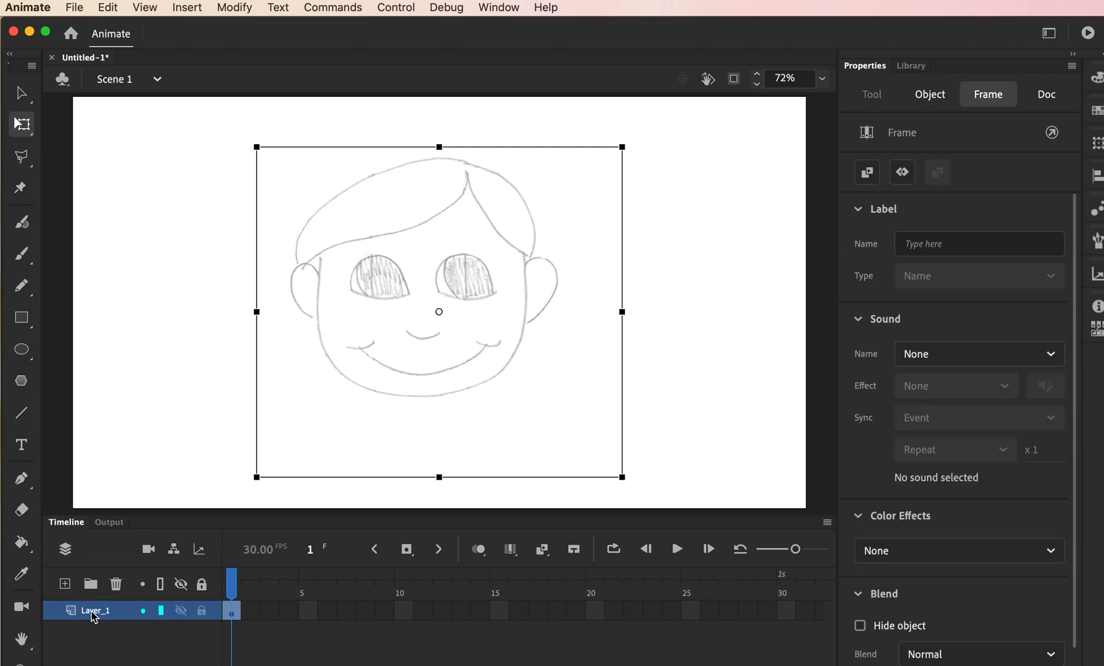
{"action": "double_click", "coordinate": [93, 610]}
{"action": "type", "text": "template"}
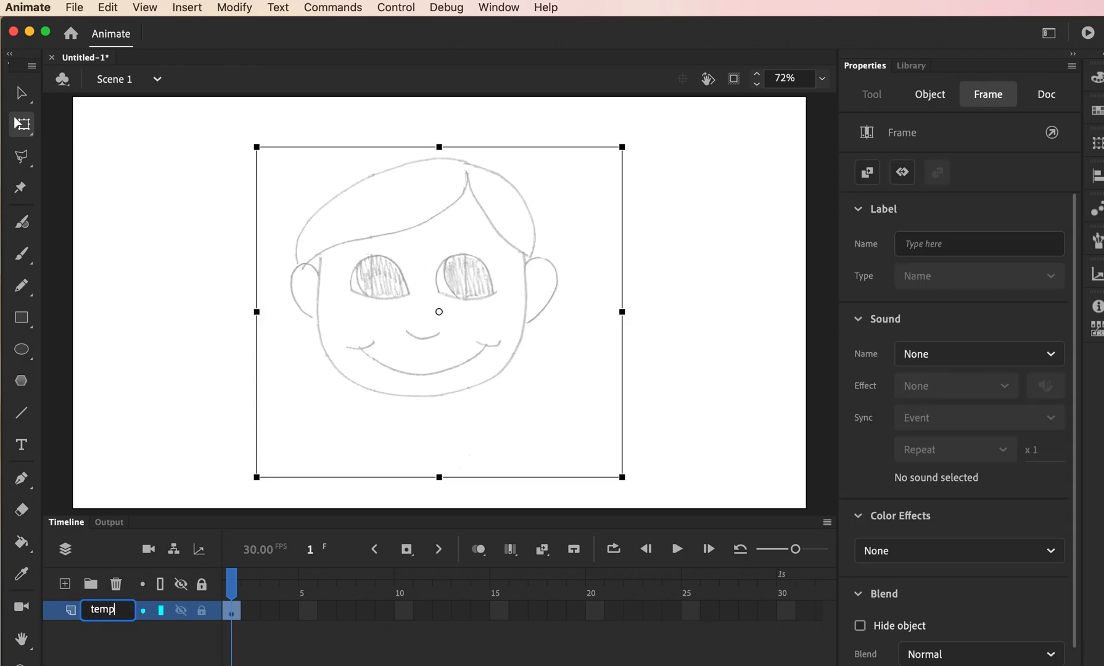
{"action": "left_click", "coordinate": [101, 648]}
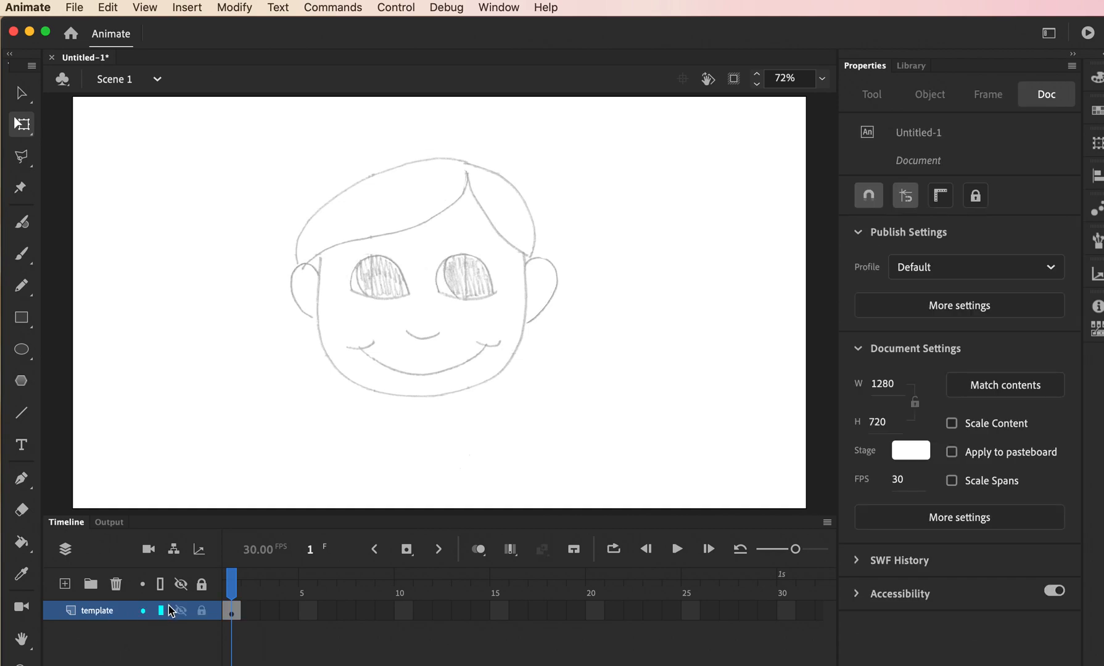
{"action": "left_click", "coordinate": [202, 612]}
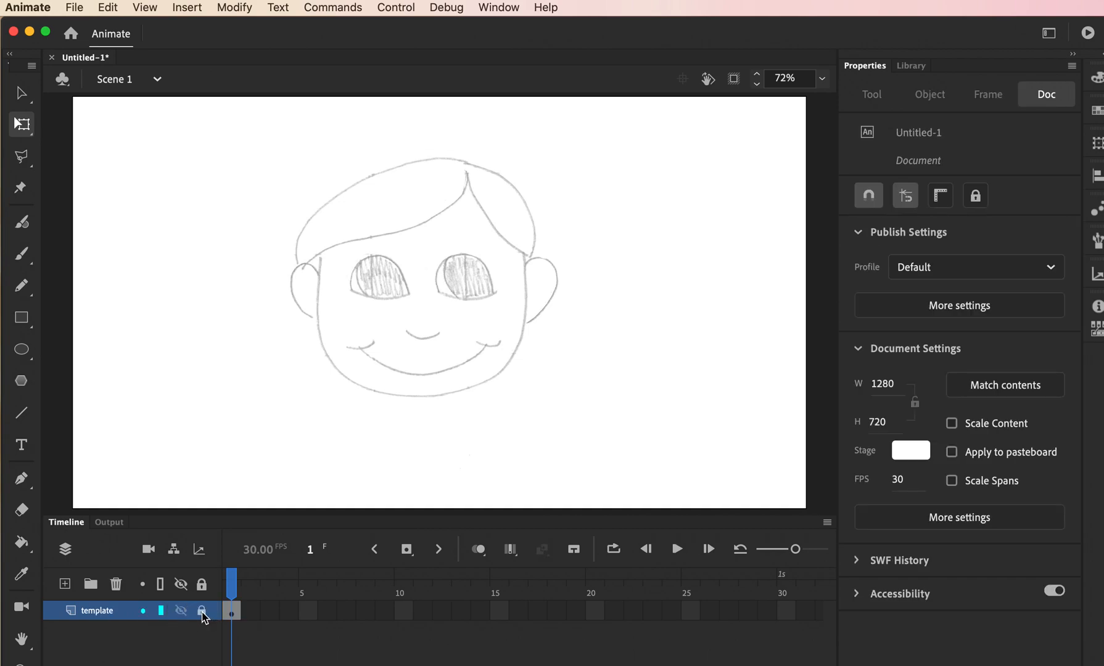